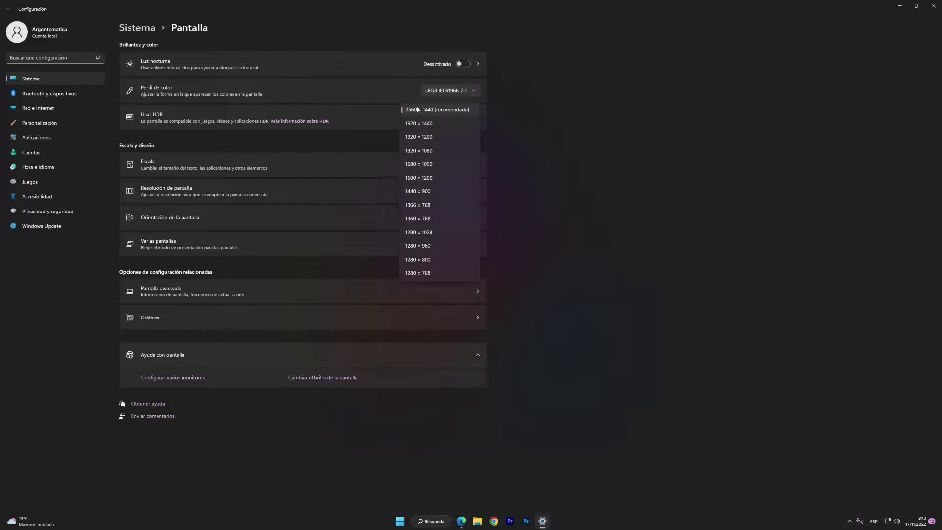
- Dismiss the screen resolution choices without changing the resolution and close the Windows display settings
left_click(627, 131)
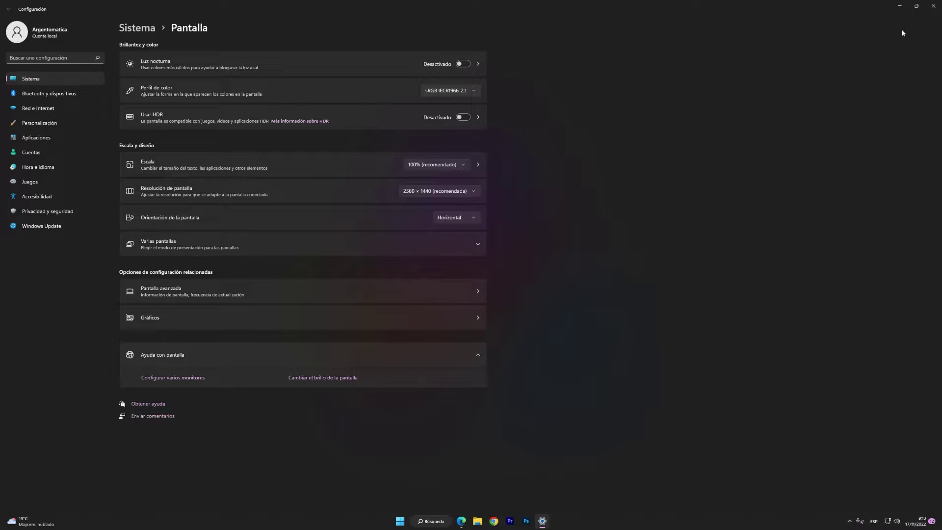
left_click(932, 6)
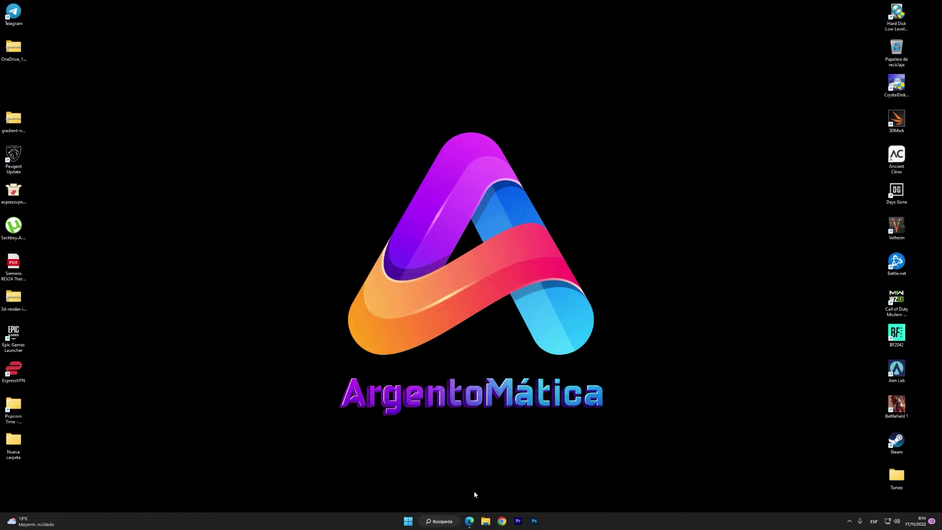
- Switch to the Edge browser and read NVIDIA's DSR technology page, including its supported resolutions and the 1920x1080 versus 4K comparison images
left_click(469, 521)
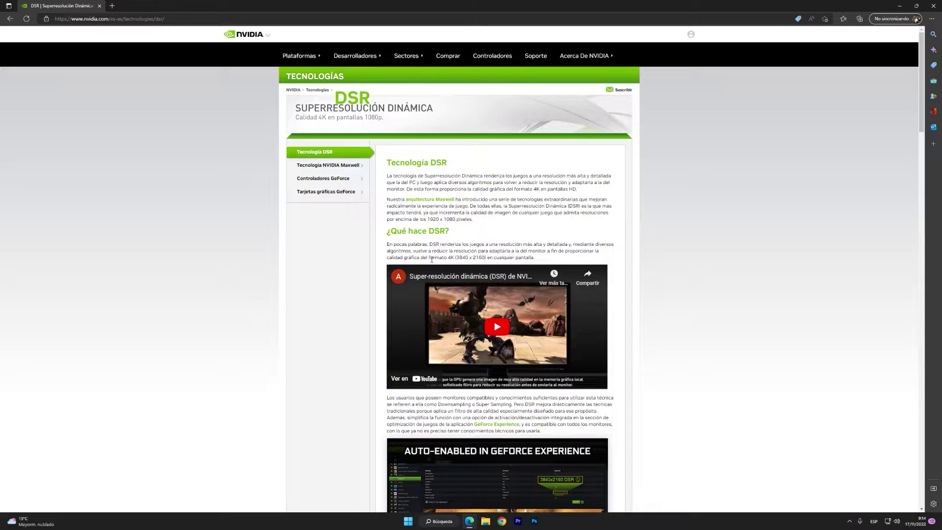
left_click_drag(456, 258, 478, 258)
left_click(542, 234)
left_click_drag(562, 214, 610, 223)
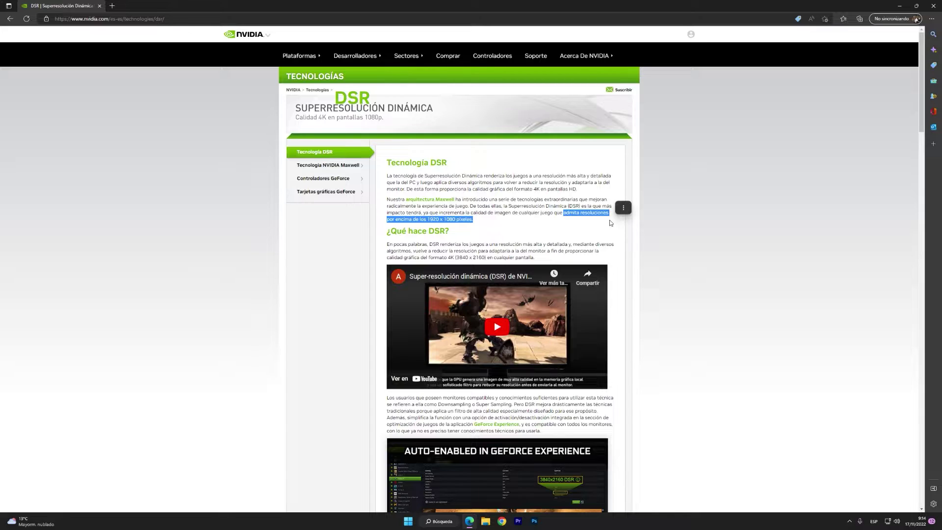
left_click(584, 207)
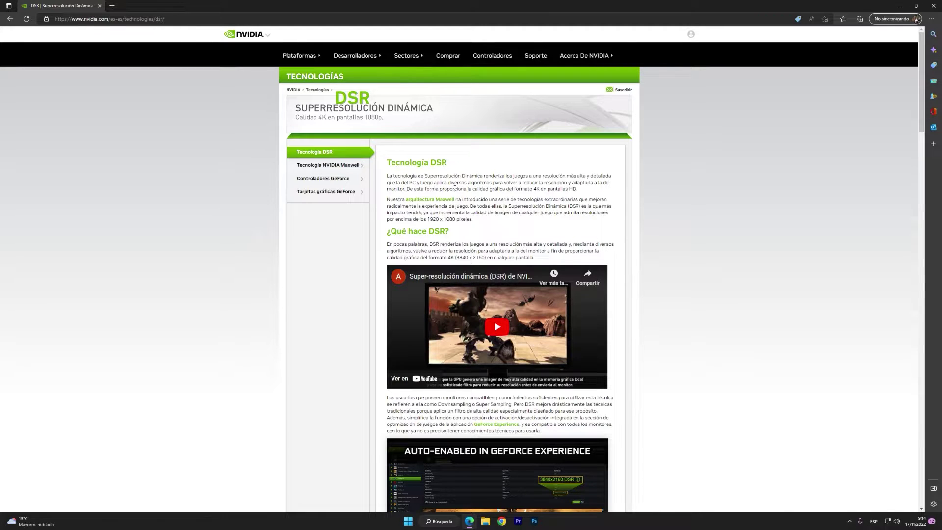
scroll(676, 305, "down", 4)
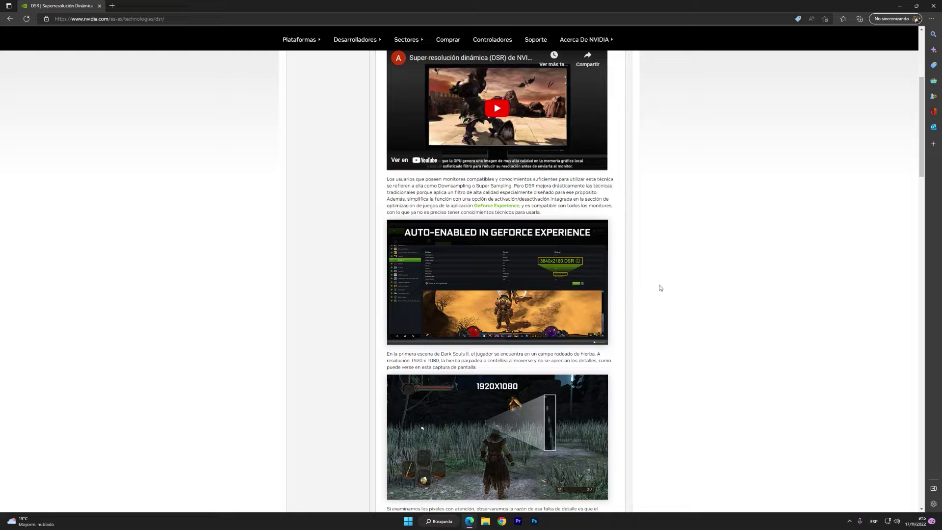
scroll(660, 287, "down", 7)
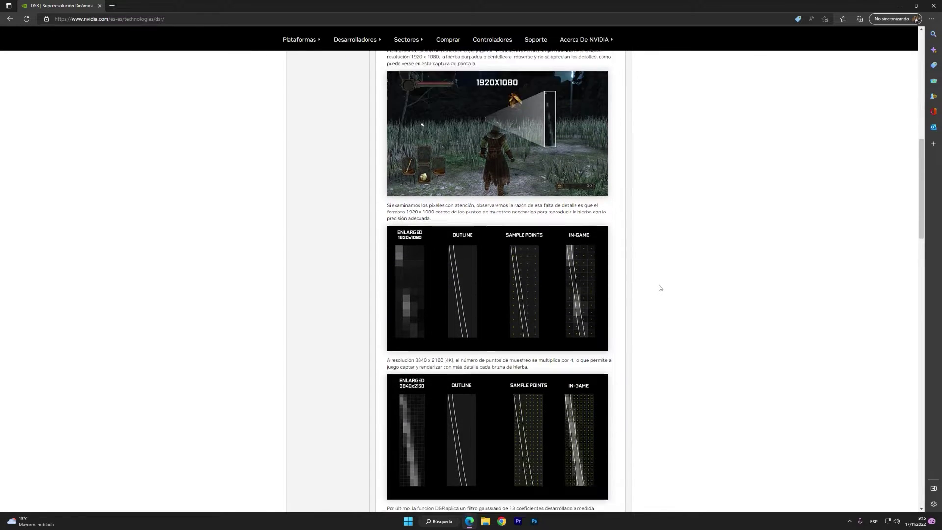
scroll(659, 287, "down", 9)
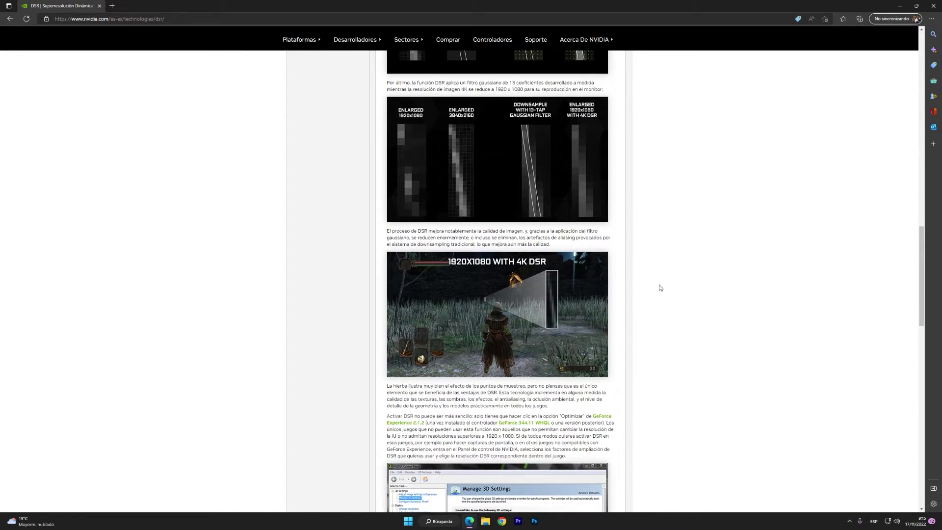
scroll(659, 288, "down", 3)
scroll(659, 288, "up", 8)
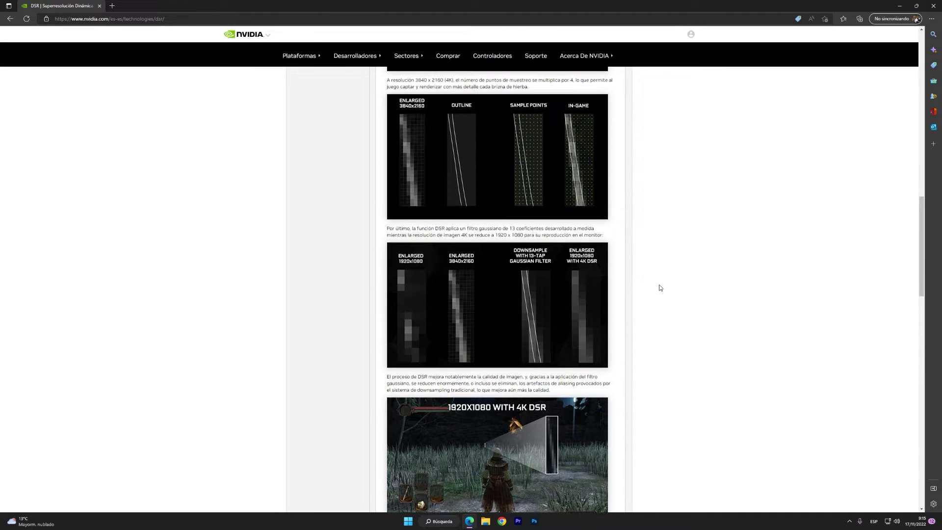
scroll(660, 287, "up", 4)
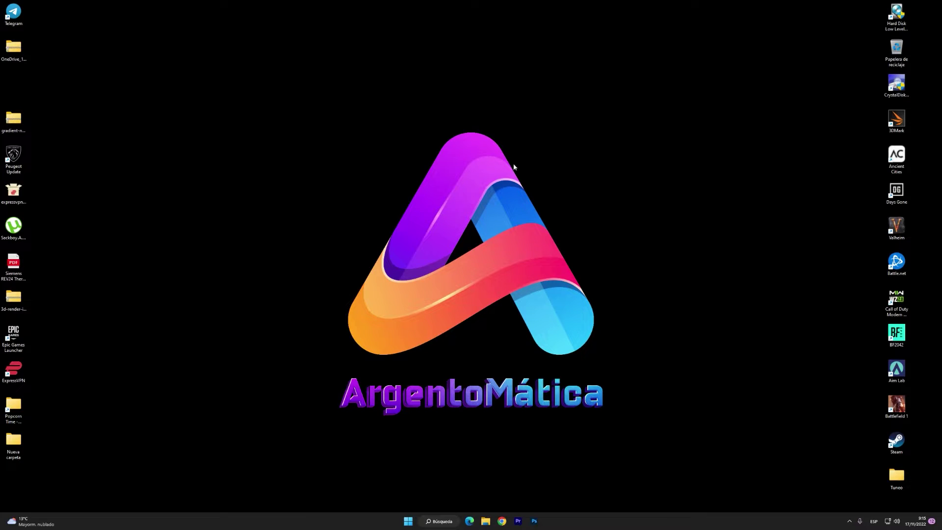
- Open the NVIDIA Control Panel from the desktop and bring its window into focus
right_click(569, 176)
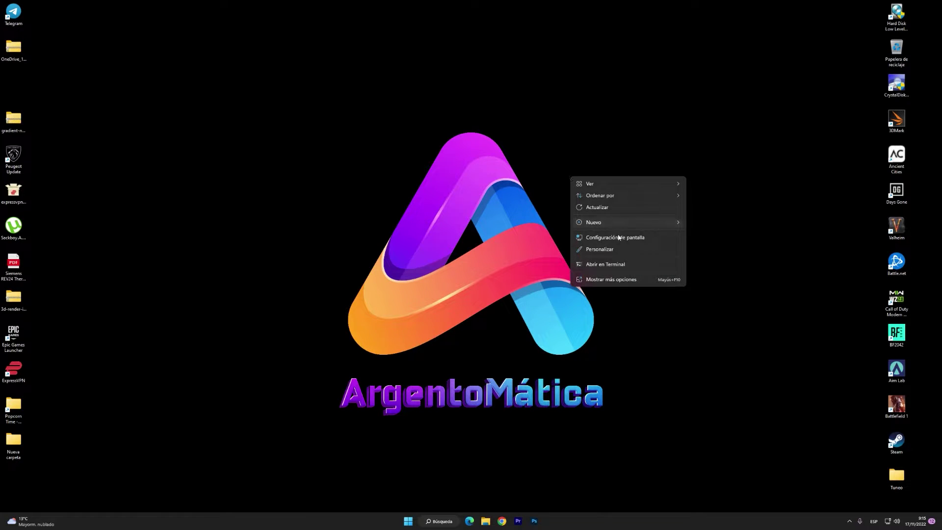
left_click(612, 279)
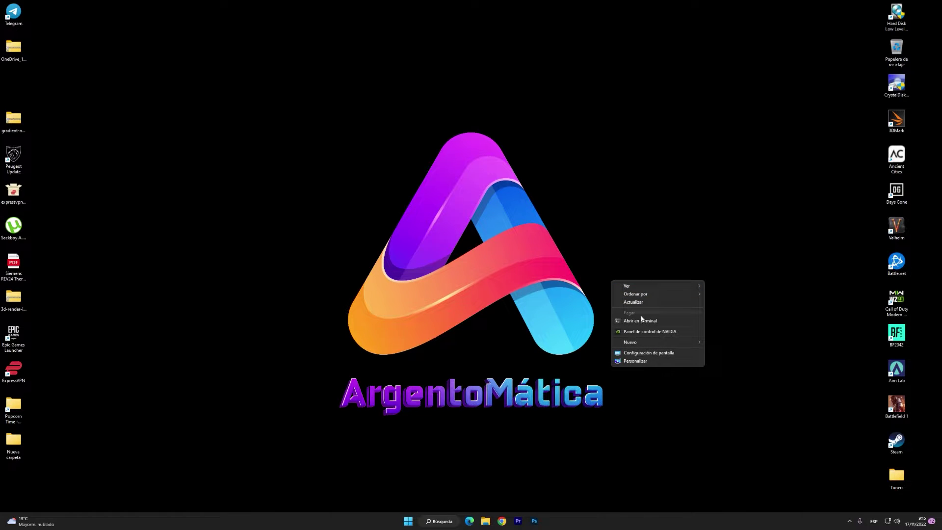
left_click(645, 333)
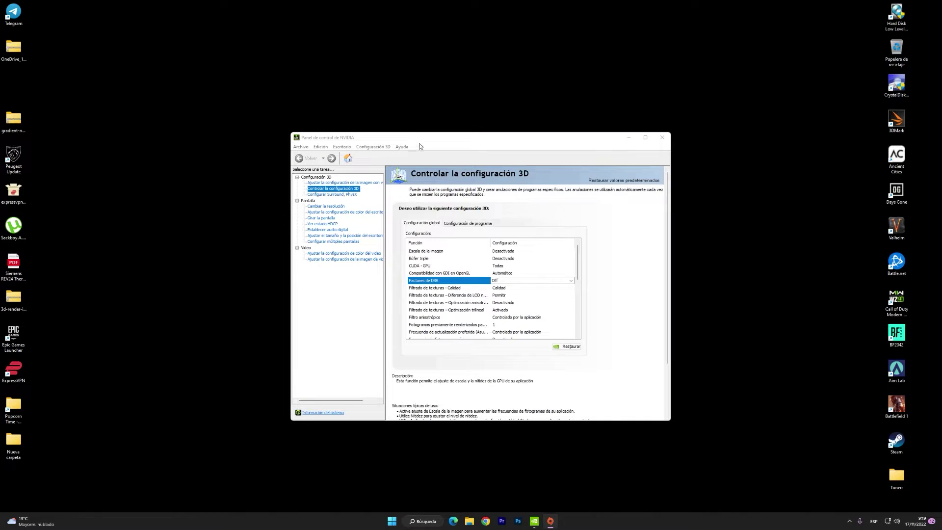
left_click(419, 140)
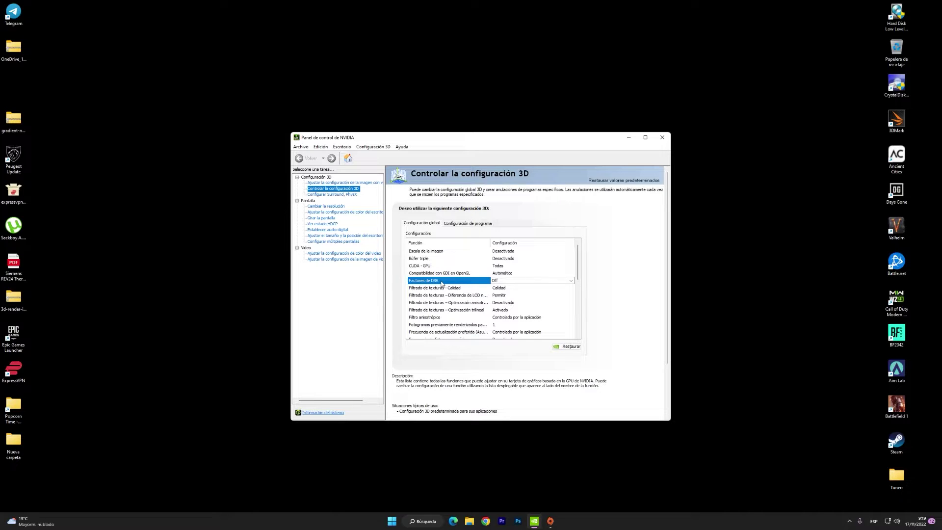
- Review the available DSR factors in the global 3D settings and close the list without selecting any
left_click(538, 282)
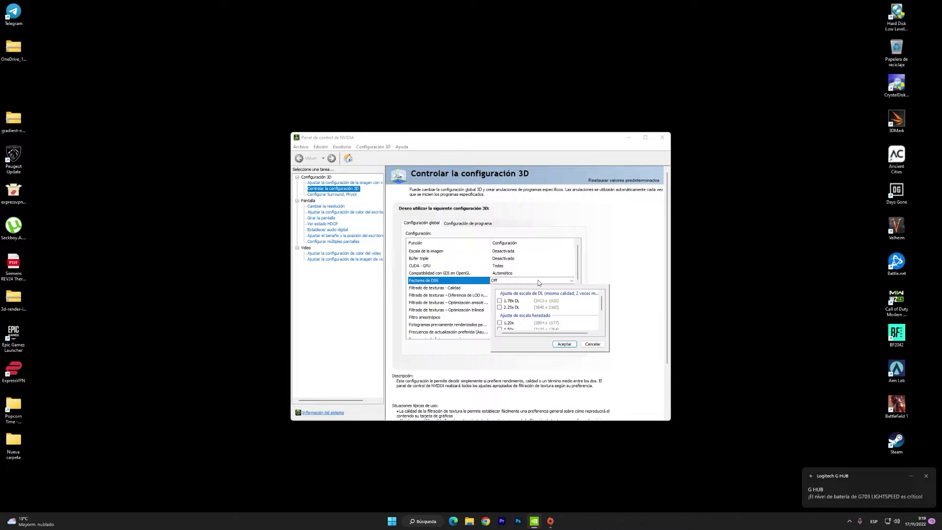
left_click_drag(602, 304, 604, 332)
scroll(603, 323, "up", 3)
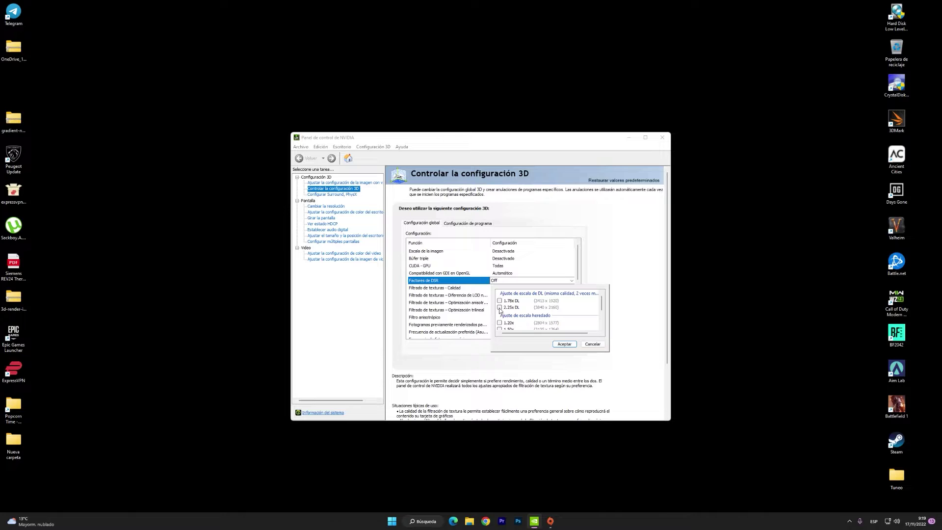
left_click(621, 261)
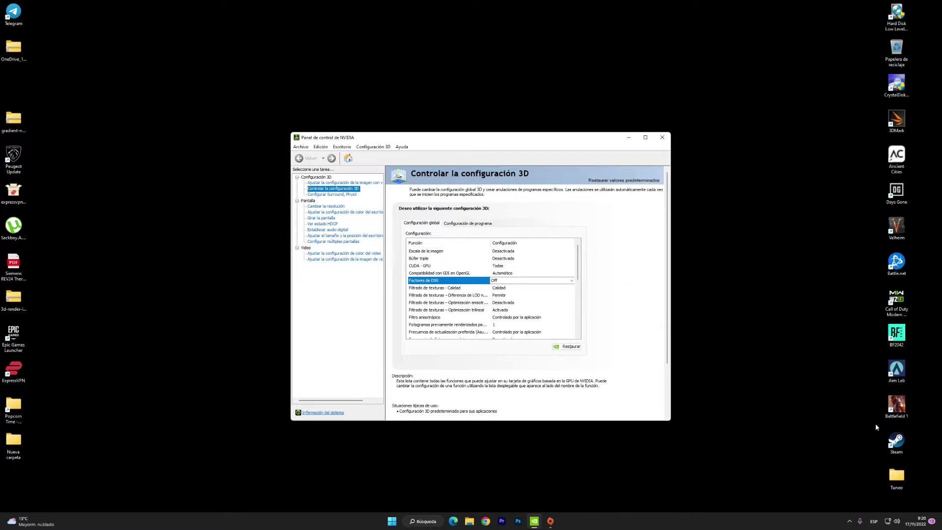
- Launch Battlefield 1 from the desktop and open the video settings in its options
double_click(905, 406)
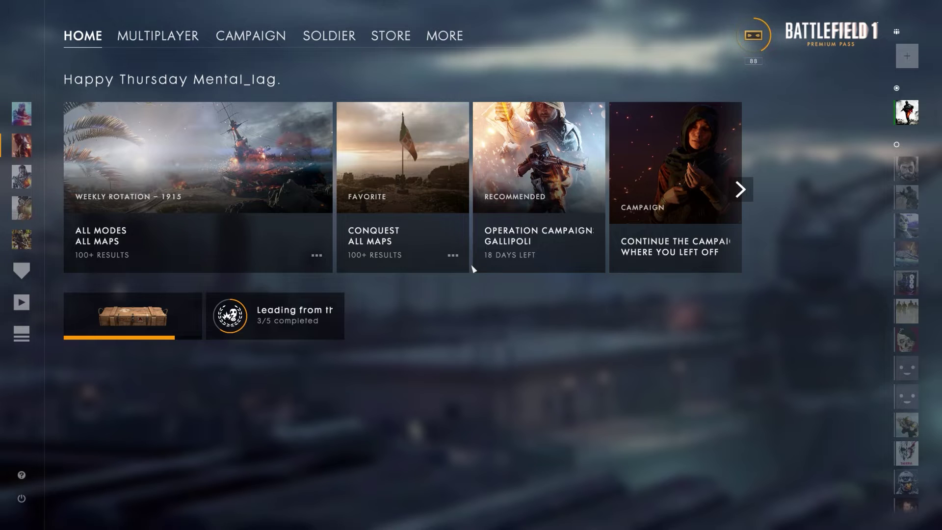
mouse_move(523, 197)
left_click(445, 36)
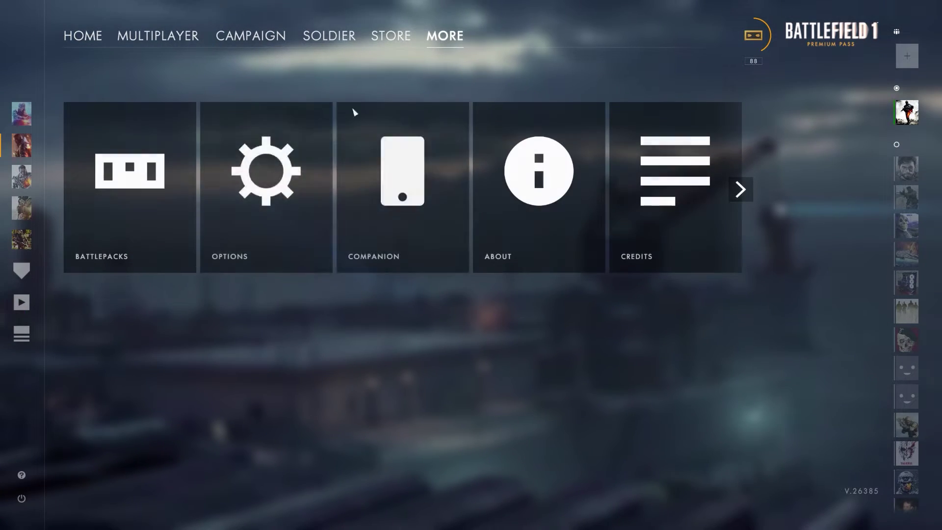
left_click(274, 182)
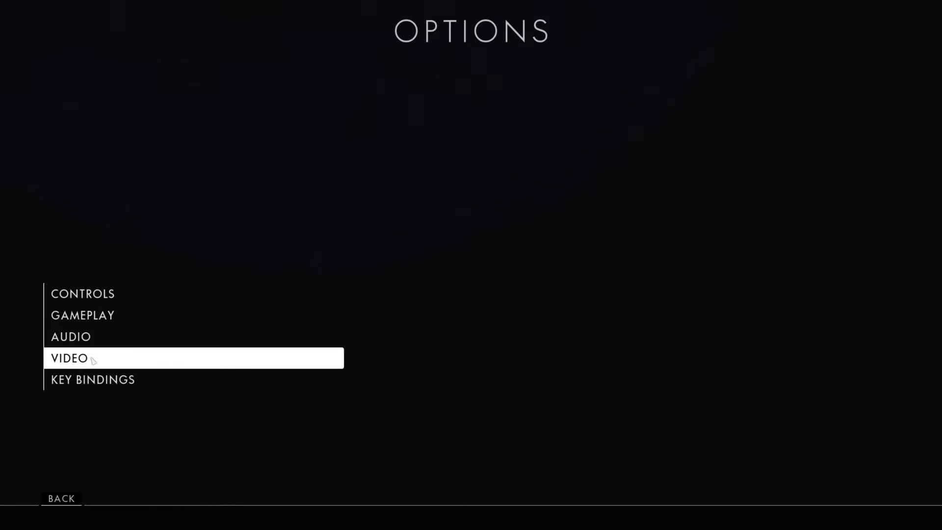
left_click(93, 359)
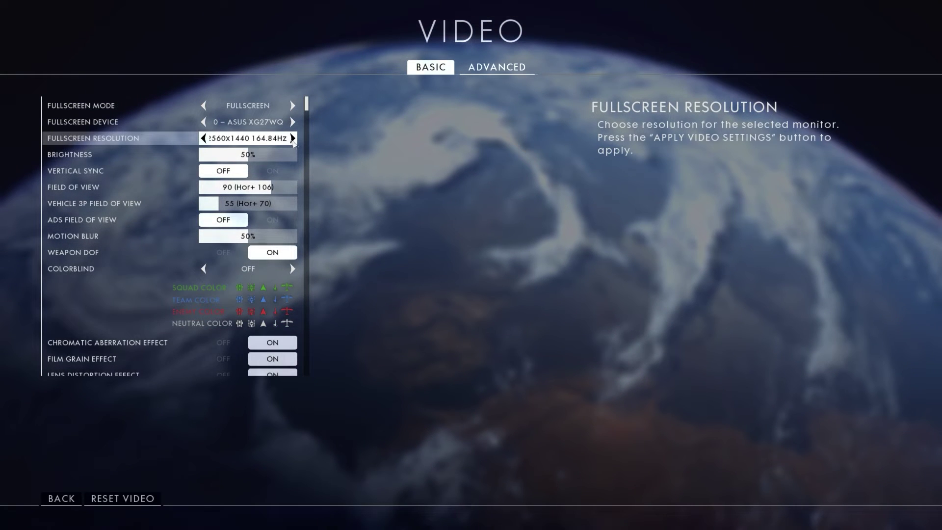
- Check which fullscreen resolution follows 2560x1440, return to 2560x1440, leave the options and quit the game
left_click(292, 138)
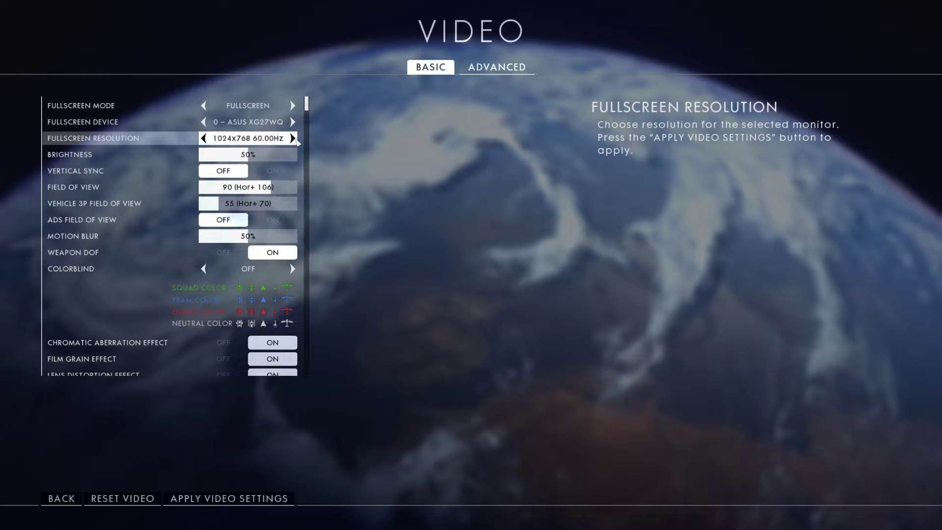
left_click(205, 139)
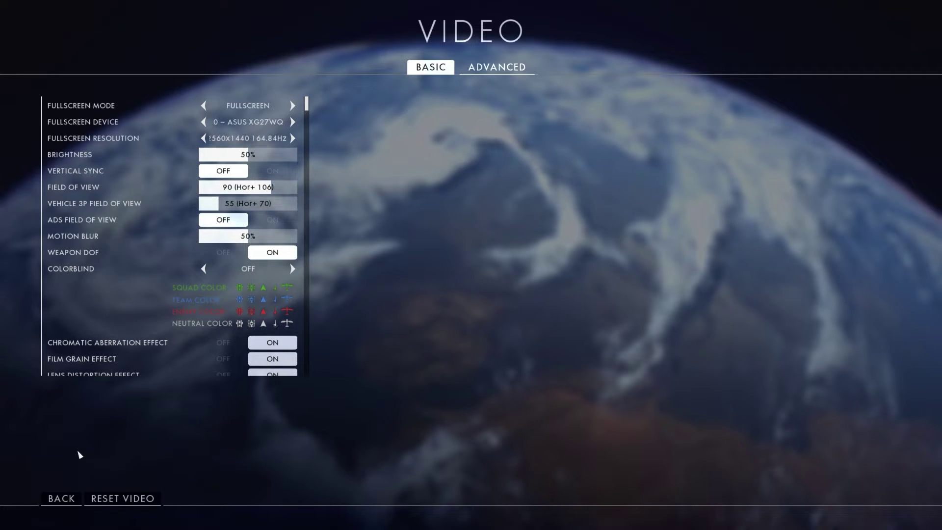
left_click(71, 497)
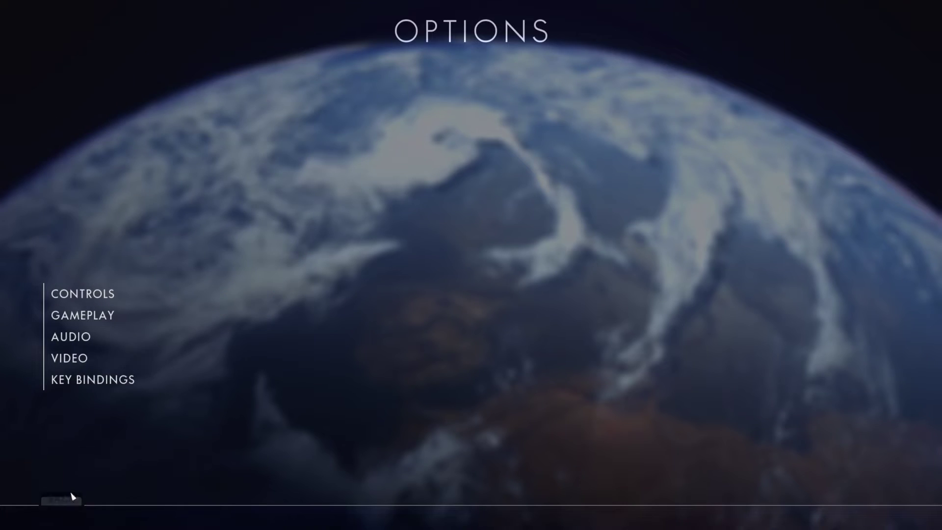
left_click(73, 497)
left_click(21, 499)
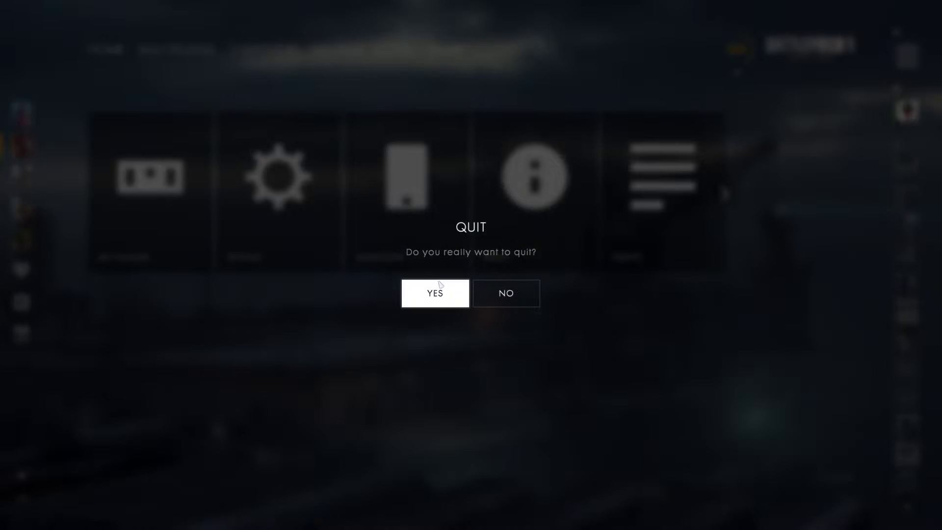
left_click(436, 291)
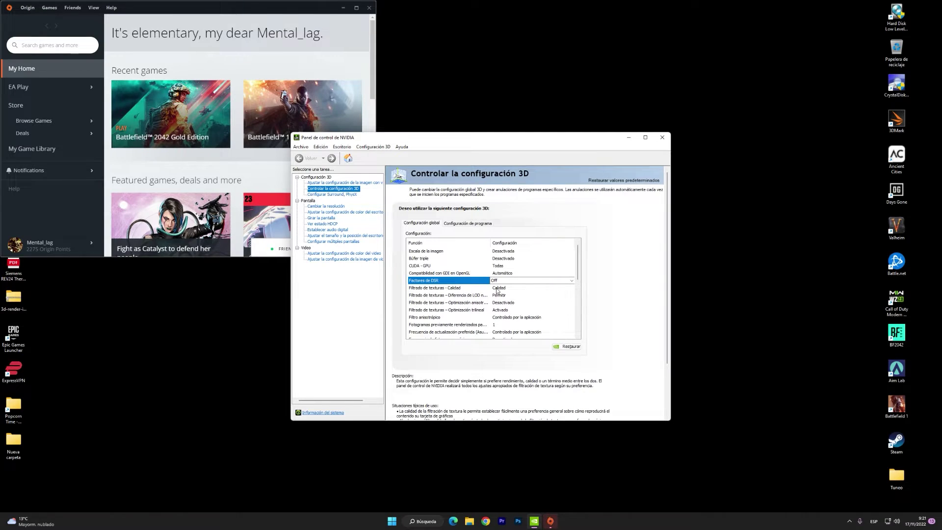
- Enable the 2.25x DL DSR factor in the NVIDIA global 3D settings and apply the change
left_click(572, 279)
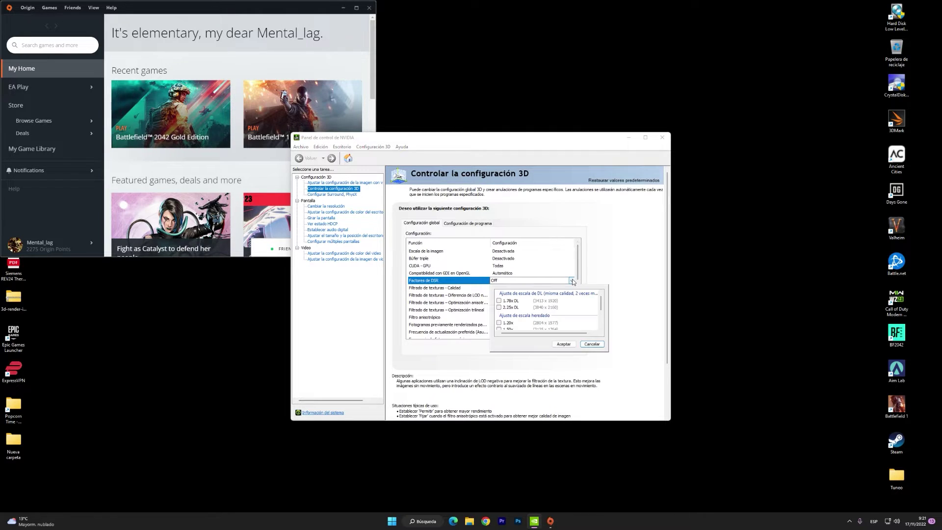
left_click(499, 308)
left_click(563, 343)
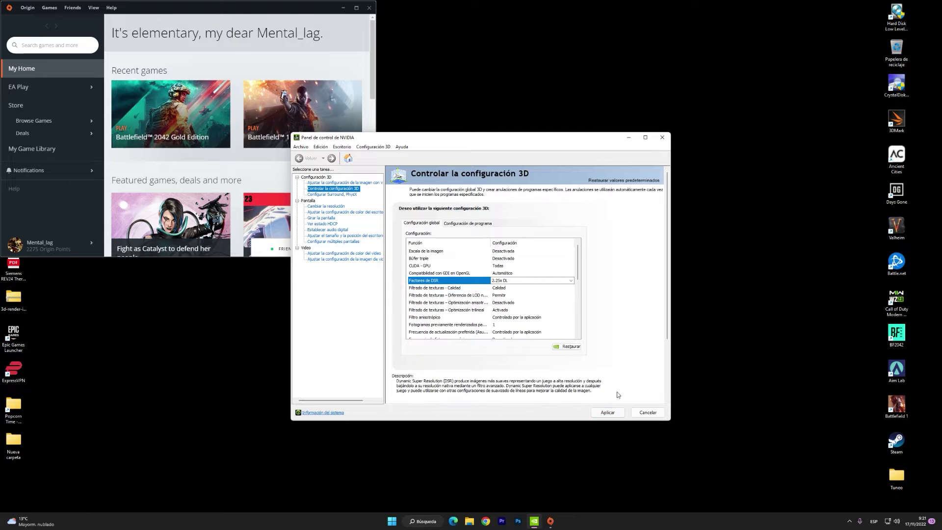
left_click(607, 413)
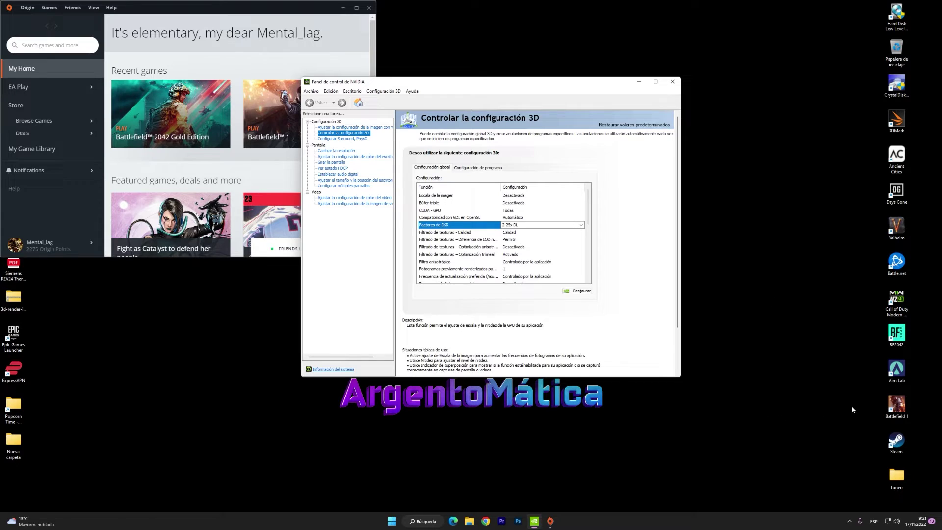
- Start Battlefield 1 again and go to the basic video settings in its options
double_click(895, 410)
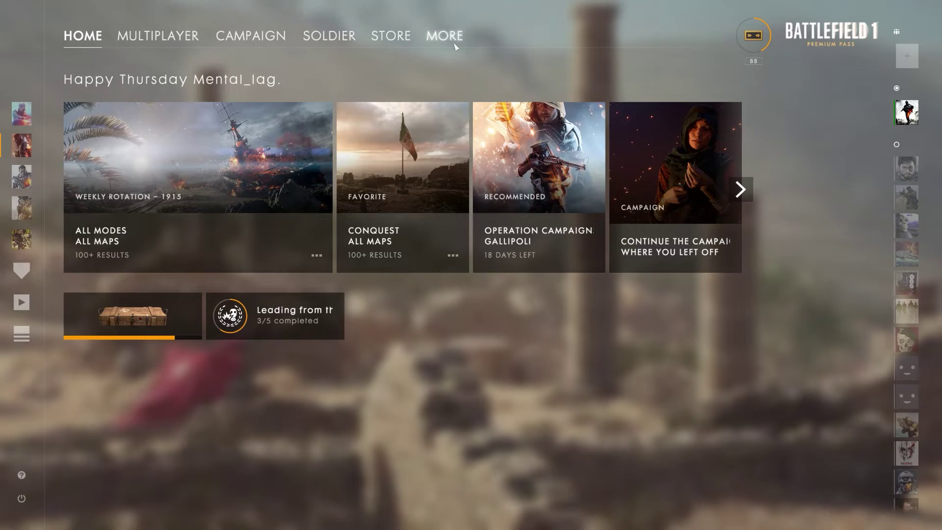
left_click(454, 44)
left_click(310, 167)
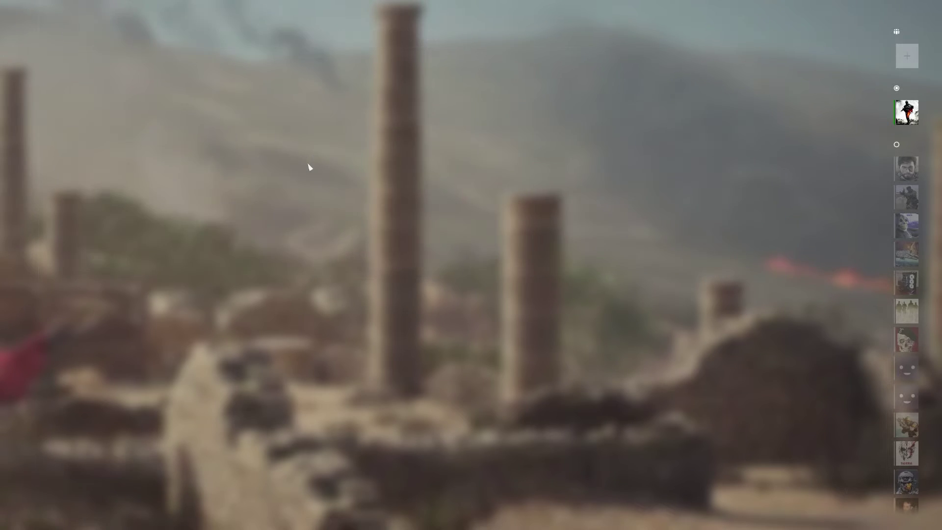
left_click(90, 356)
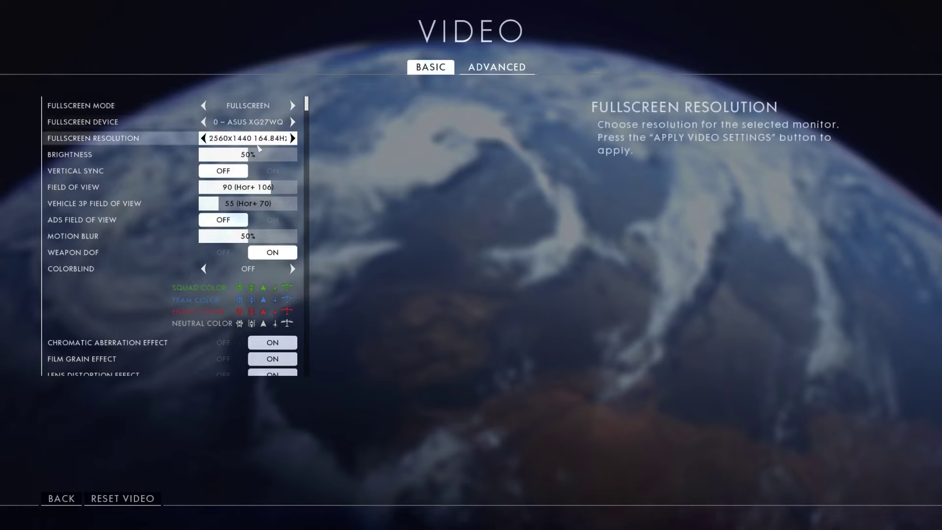
- Set the game's fullscreen resolution to 3840x2160 at 164.84 Hz and apply the video settings
left_click(293, 138)
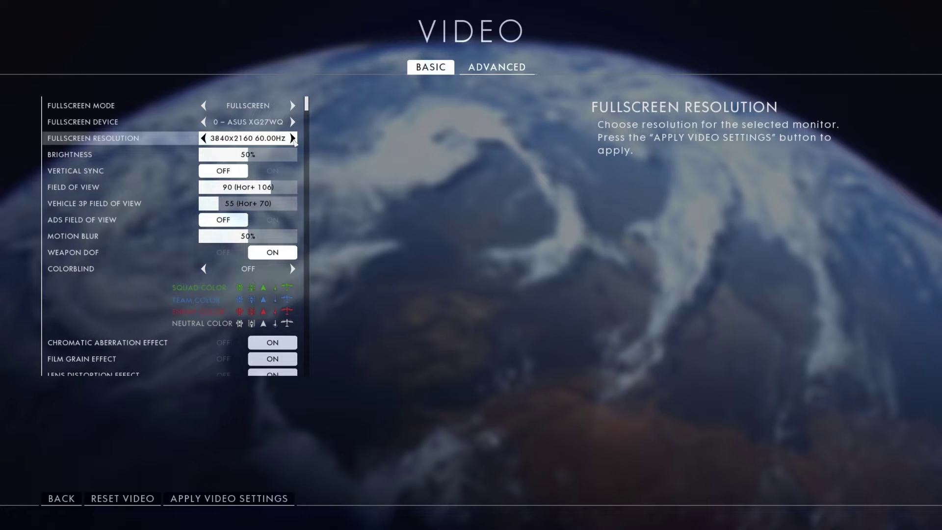
left_click(293, 138)
left_click(293, 138)
left_click(292, 138)
left_click(293, 138)
left_click(293, 138)
left_click(293, 137)
left_click(293, 138)
left_click(293, 137)
left_click(292, 138)
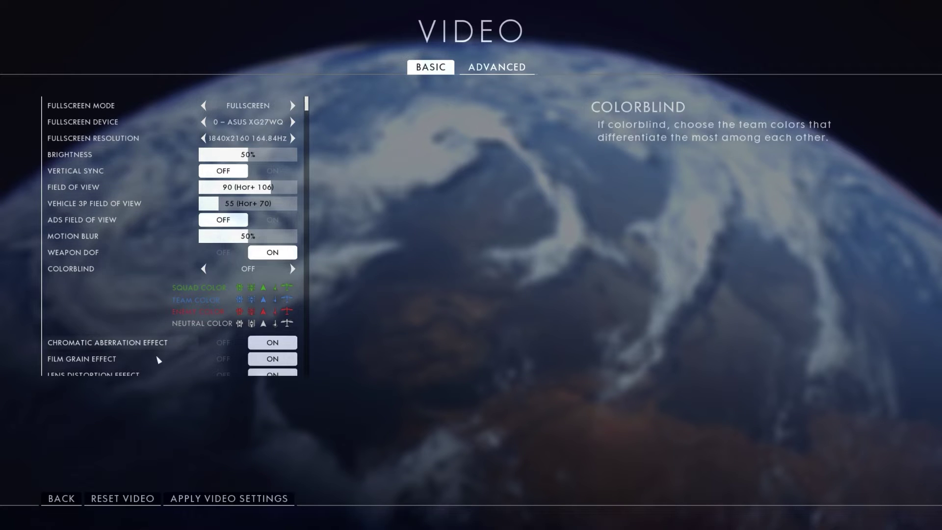
left_click(203, 499)
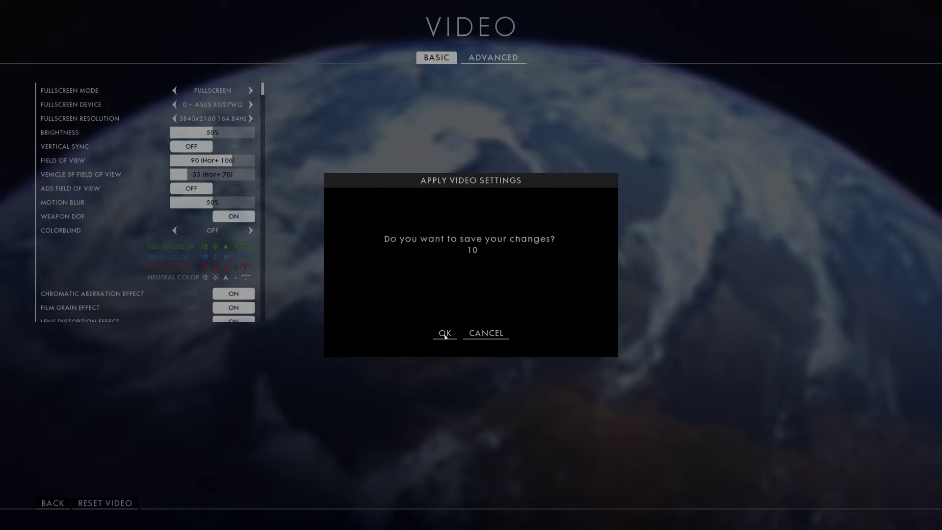
- Switch from the game to the Windows desktop and minimize the NVIDIA Control Panel window
key("super")
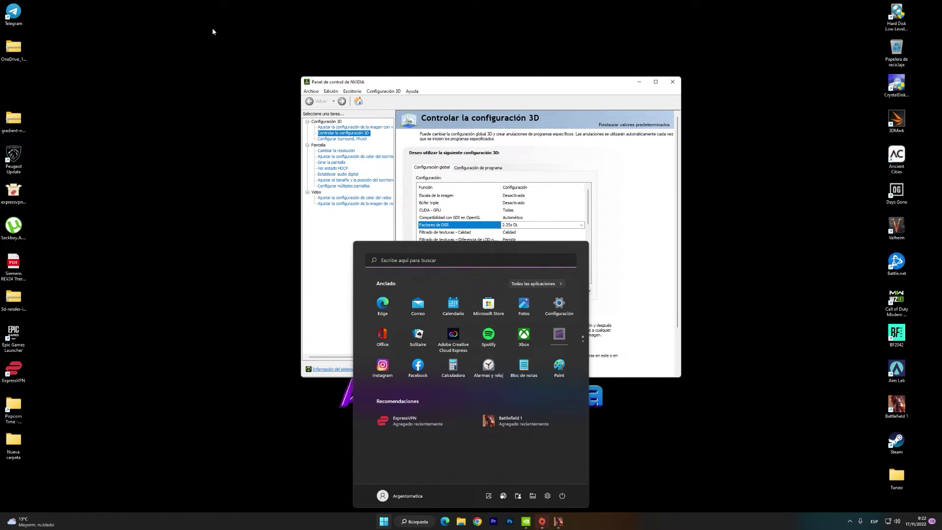
left_click(473, 87)
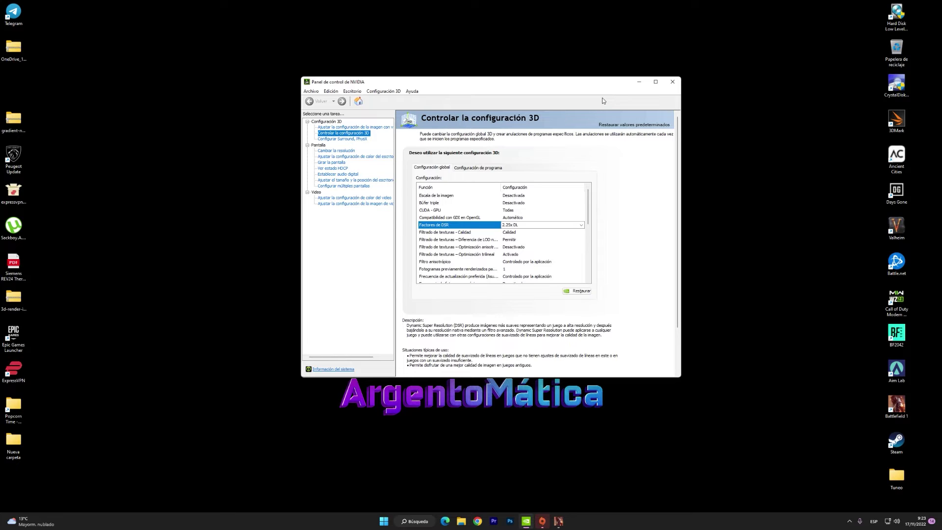
left_click_drag(563, 86, 521, 82)
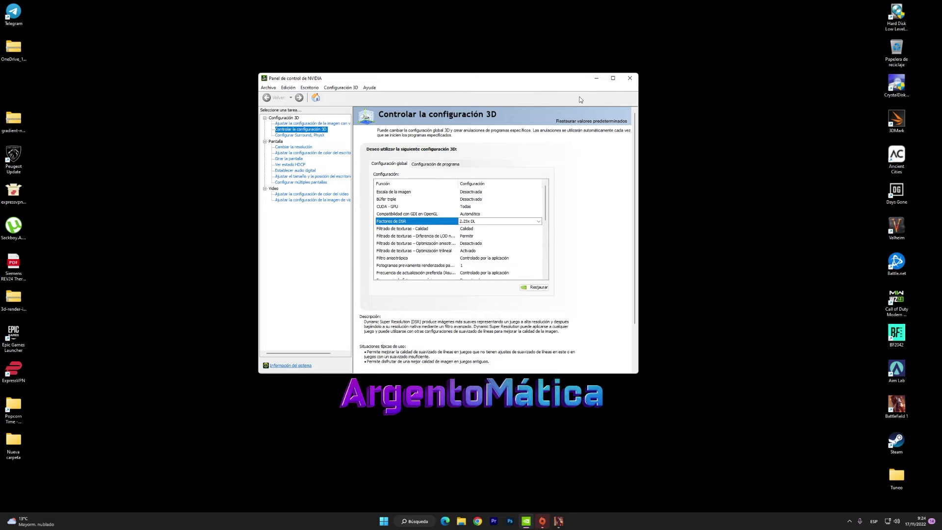
left_click(596, 79)
- Set the desktop resolution to 3840 × 2160 in the Windows display settings, keep the change and minimize the settings
right_click(539, 135)
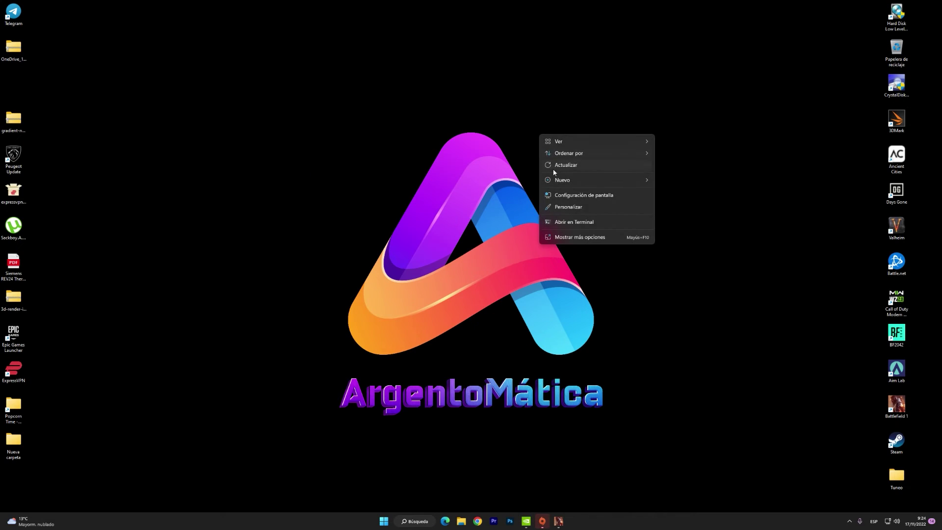
left_click(568, 237)
left_click(587, 308)
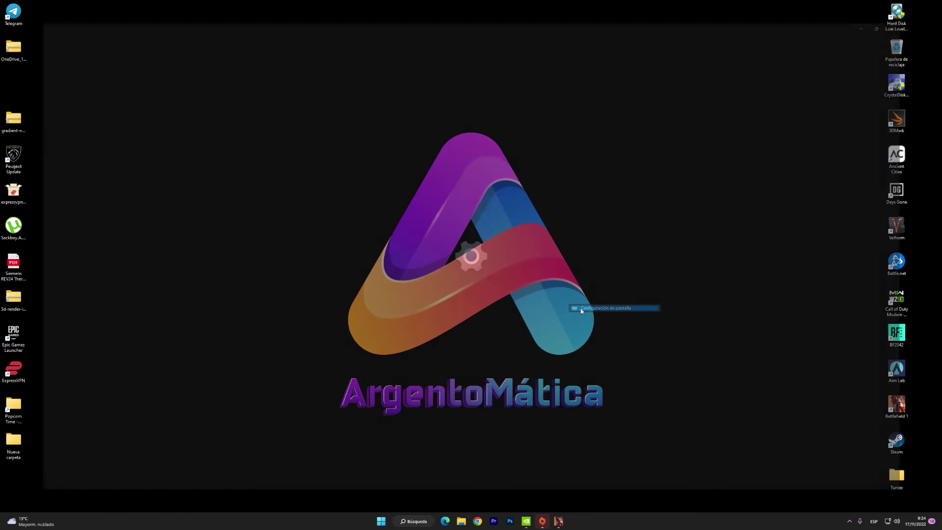
left_click(458, 190)
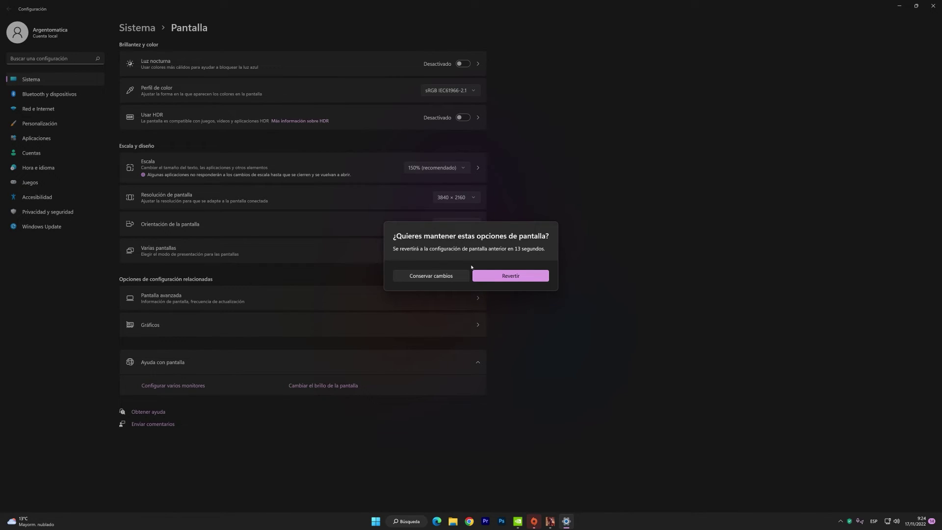
left_click(438, 277)
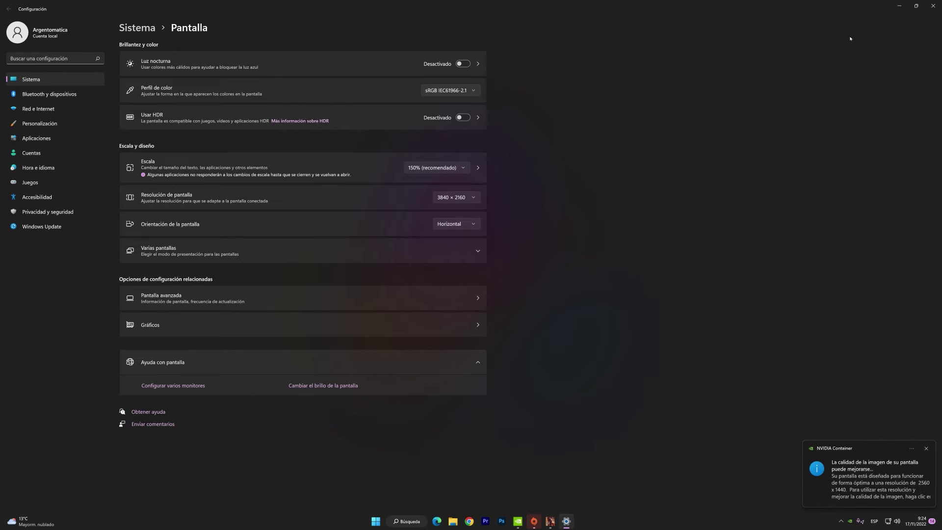
left_click(899, 5)
- Check the available refresh rates in the Windows advanced display settings and close the settings
right_click(439, 243)
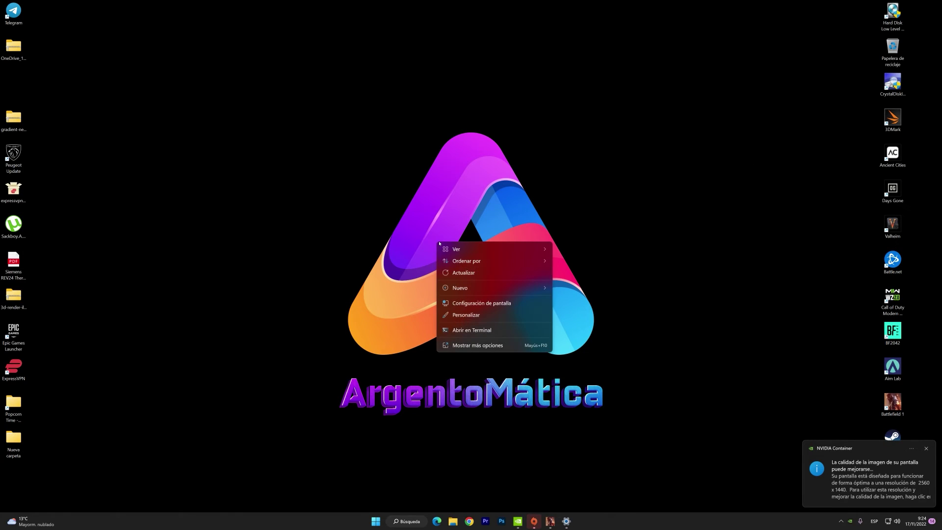
left_click(566, 521)
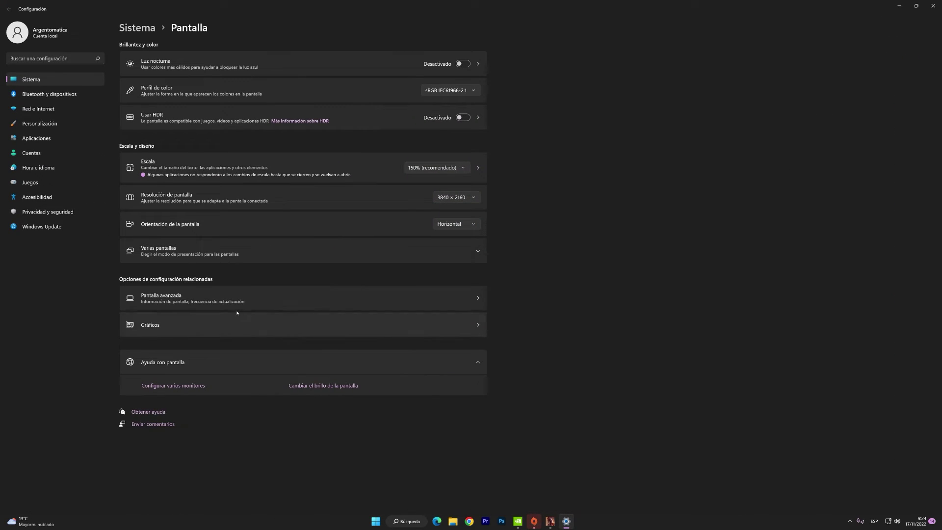
left_click(285, 296)
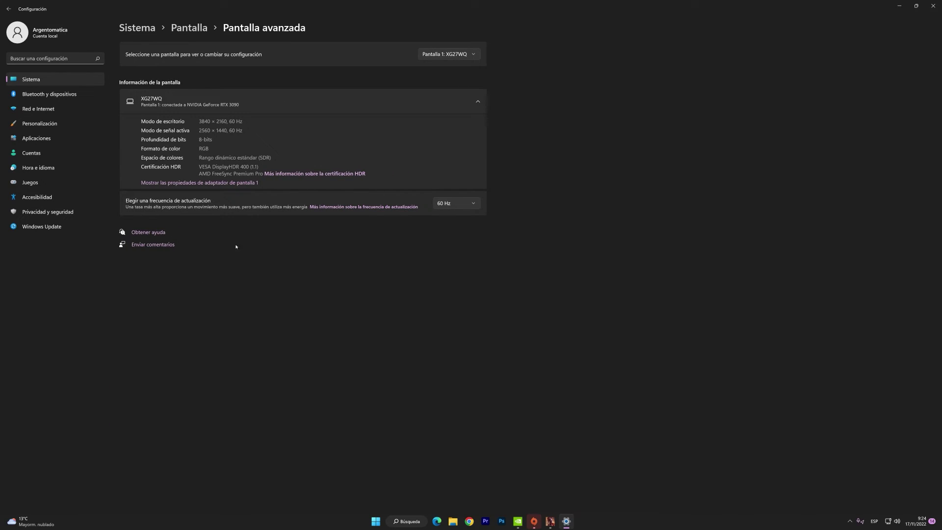
left_click(466, 204)
left_click(932, 6)
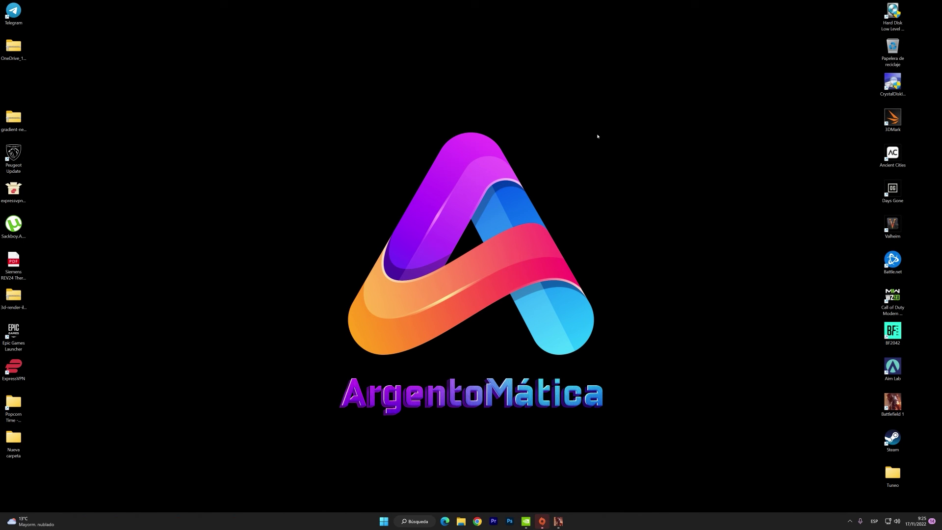